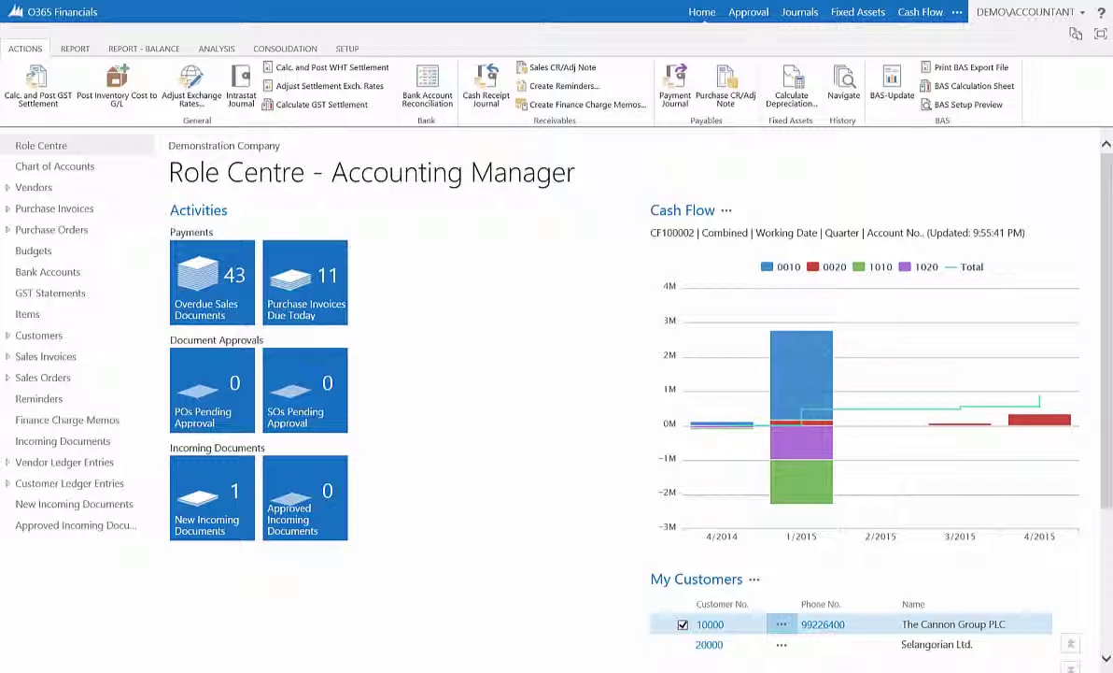
# Search for "recurring general journal" and open Recurring General Journals under Financial Management/Periodic Activities/General Ledger.
pyautogui.hotkey('ctrl', 'F3')
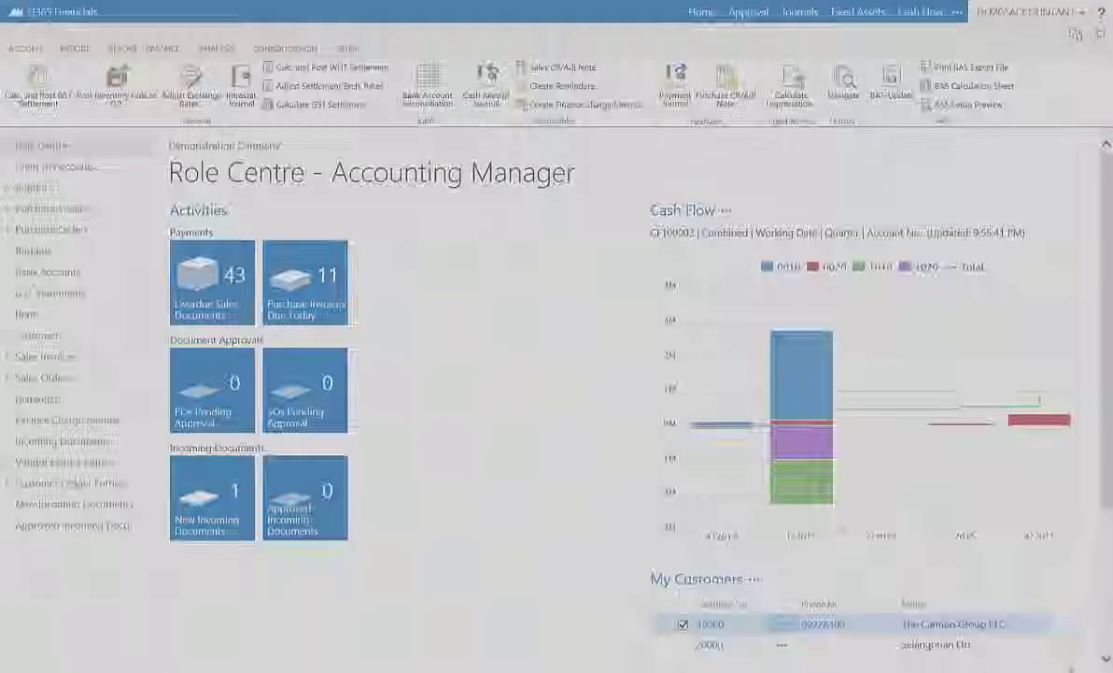
pyautogui.write('recurring general journal')
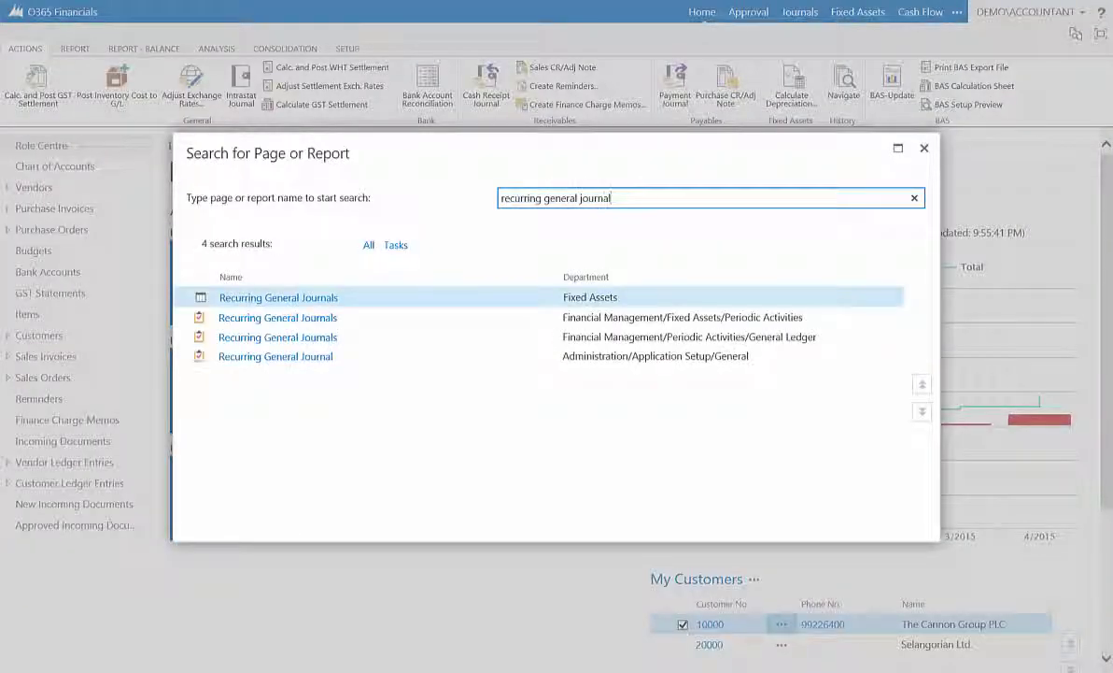
pyautogui.click(278, 337)
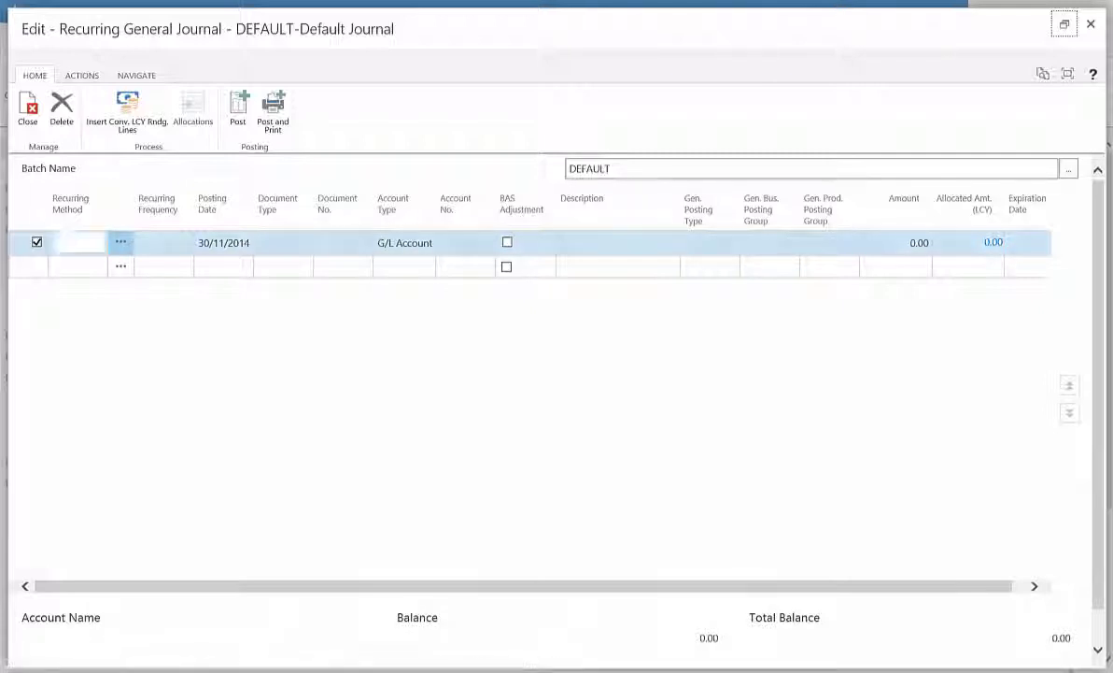
# Set the recurring method of the first journal line to F Fixed.
pyautogui.click(93, 242)
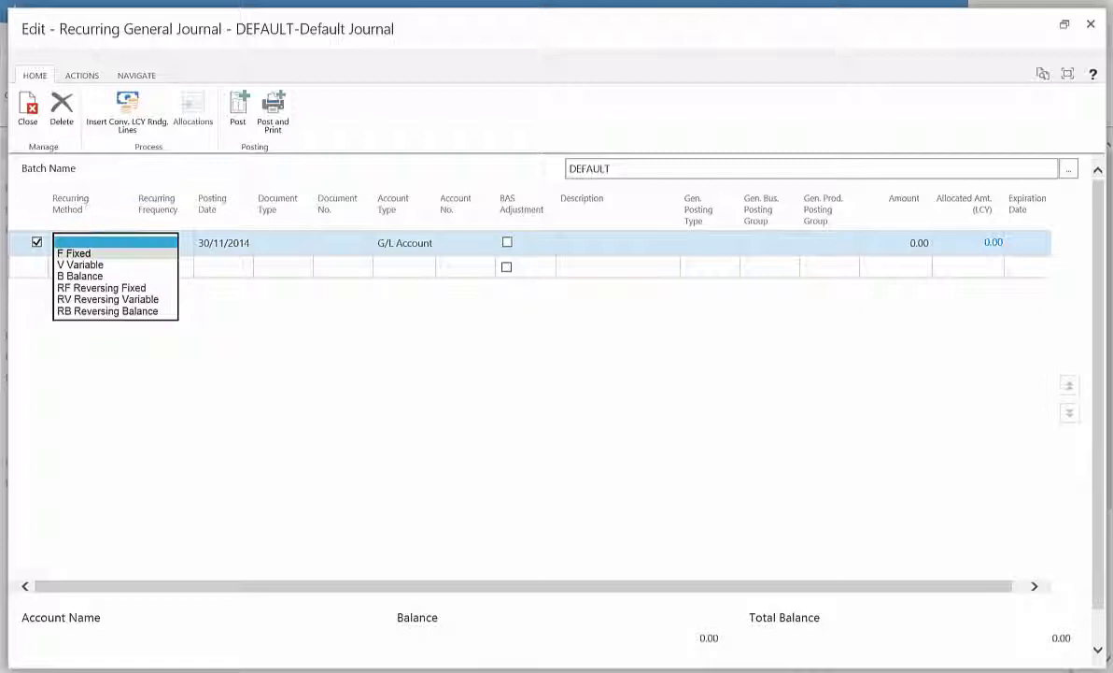
pyautogui.press('Down')
pyautogui.press('Down')
pyautogui.press('Down')
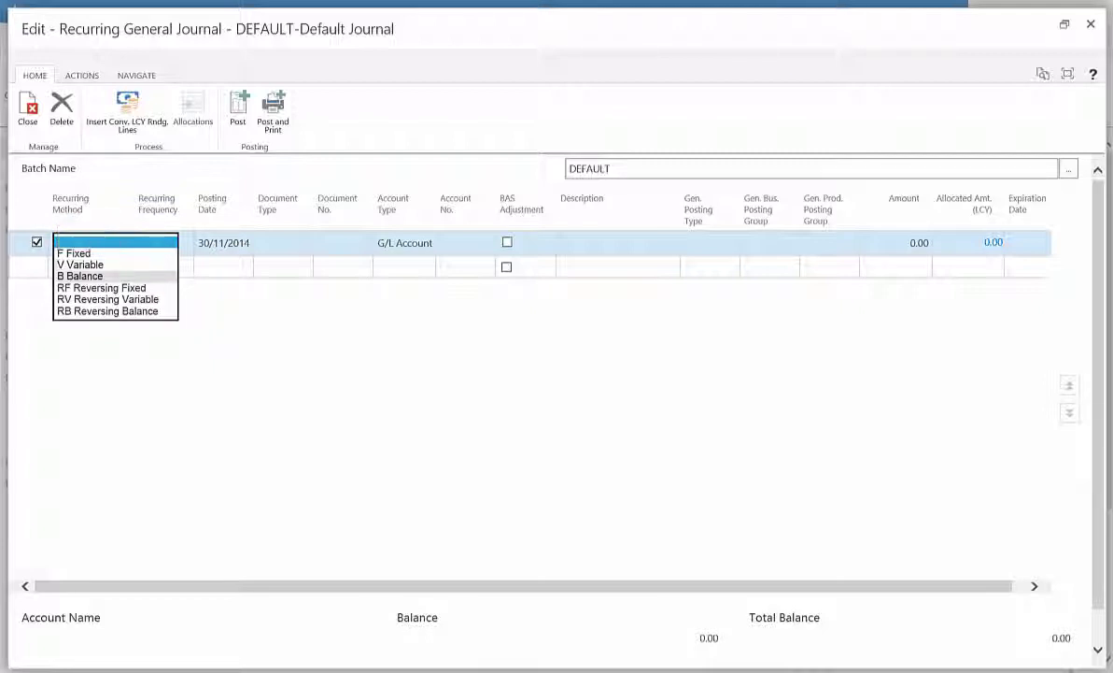
pyautogui.press('Down')
pyautogui.press('Down')
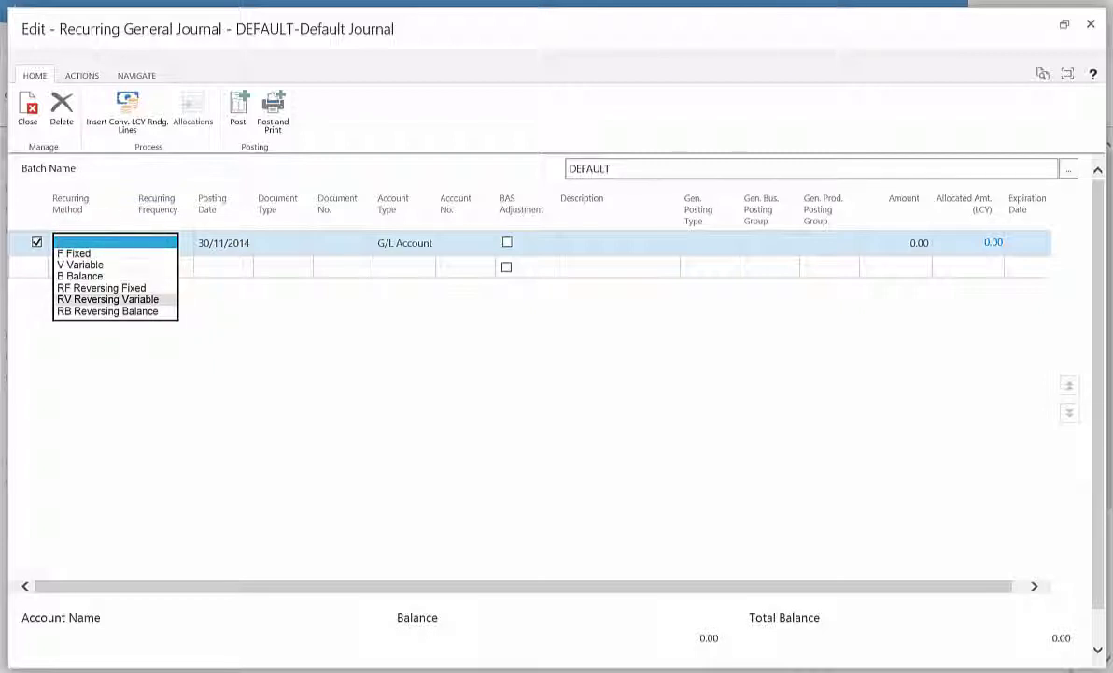
pyautogui.press('Up')
pyautogui.press('Up')
pyautogui.press('Up')
pyautogui.press('Up')
pyautogui.press('Up')
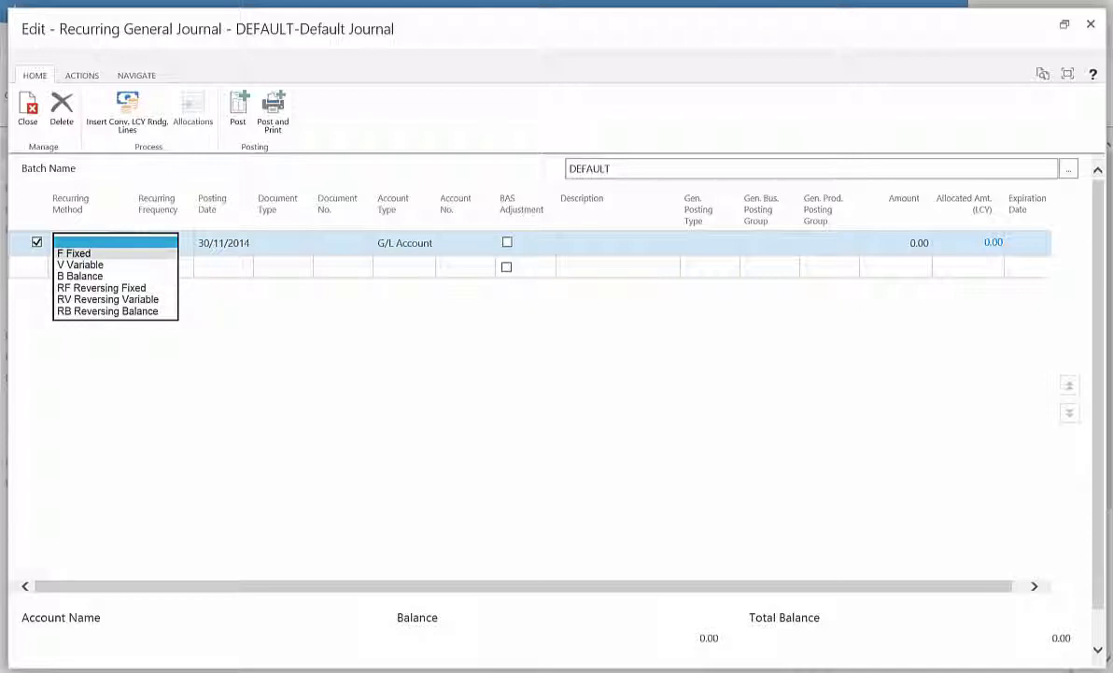
pyautogui.press('Return')
pyautogui.click(112, 340)
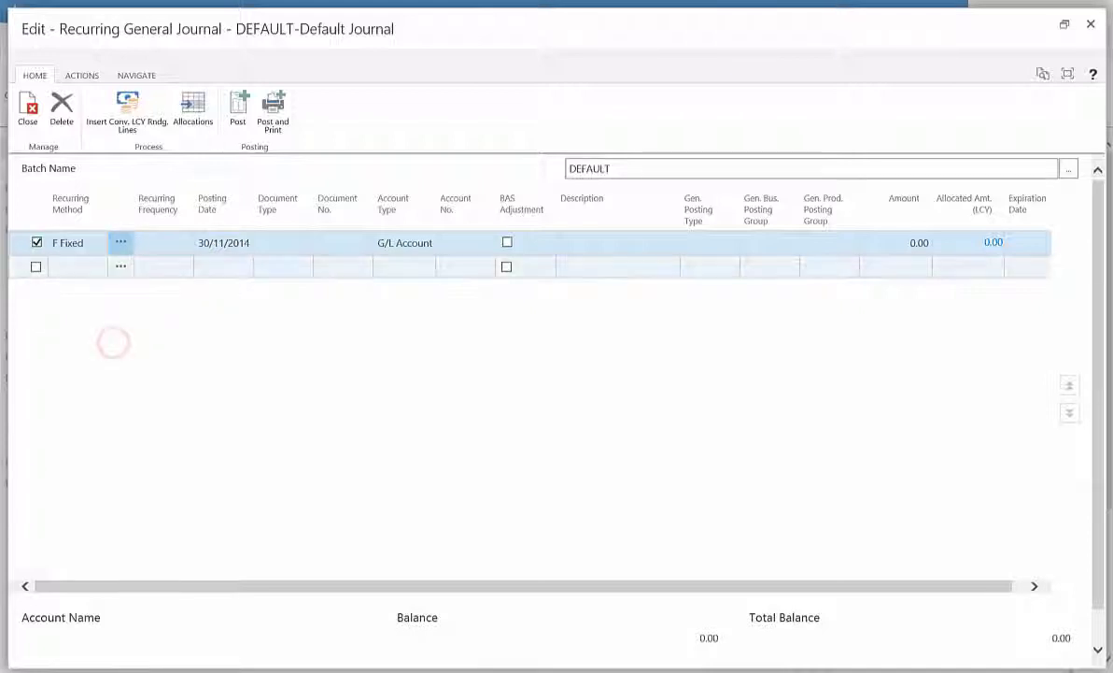
# Give the first journal line a recurring frequency of 1W and document number 12345678.
pyautogui.click(147, 245)
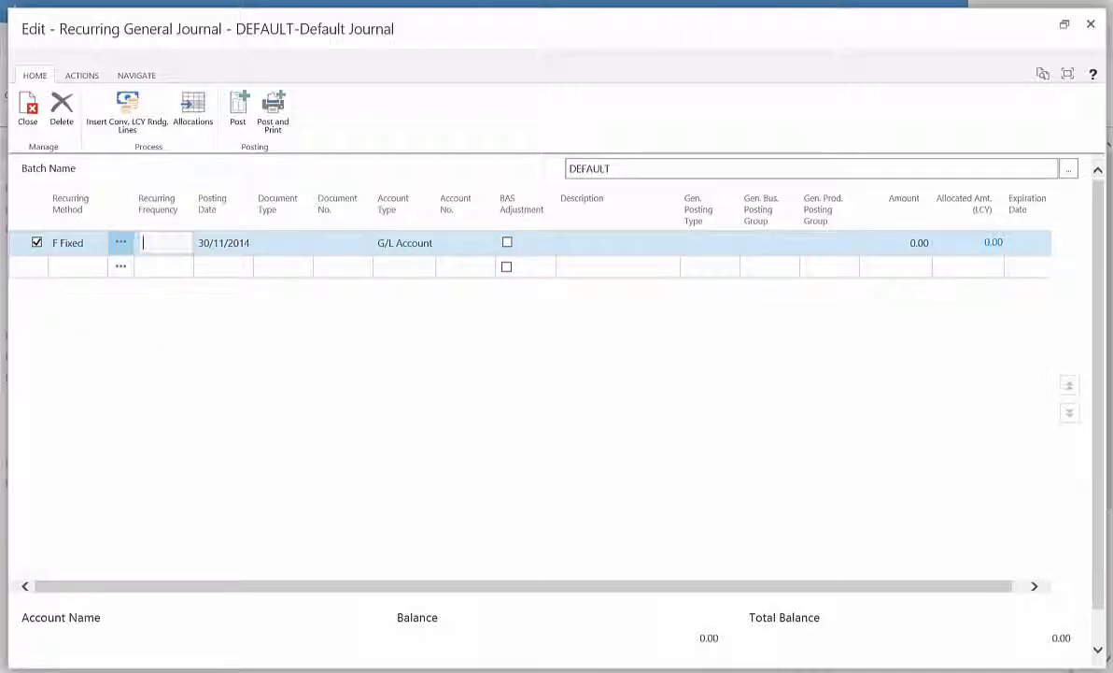
pyautogui.write('1w')
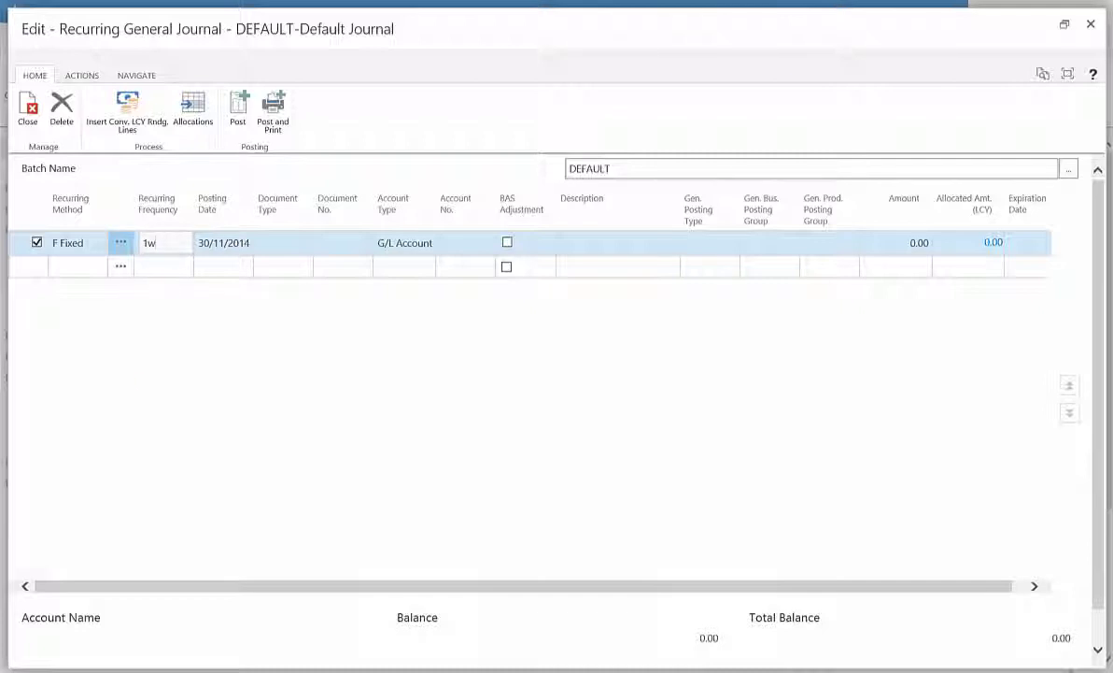
pyautogui.click(130, 357)
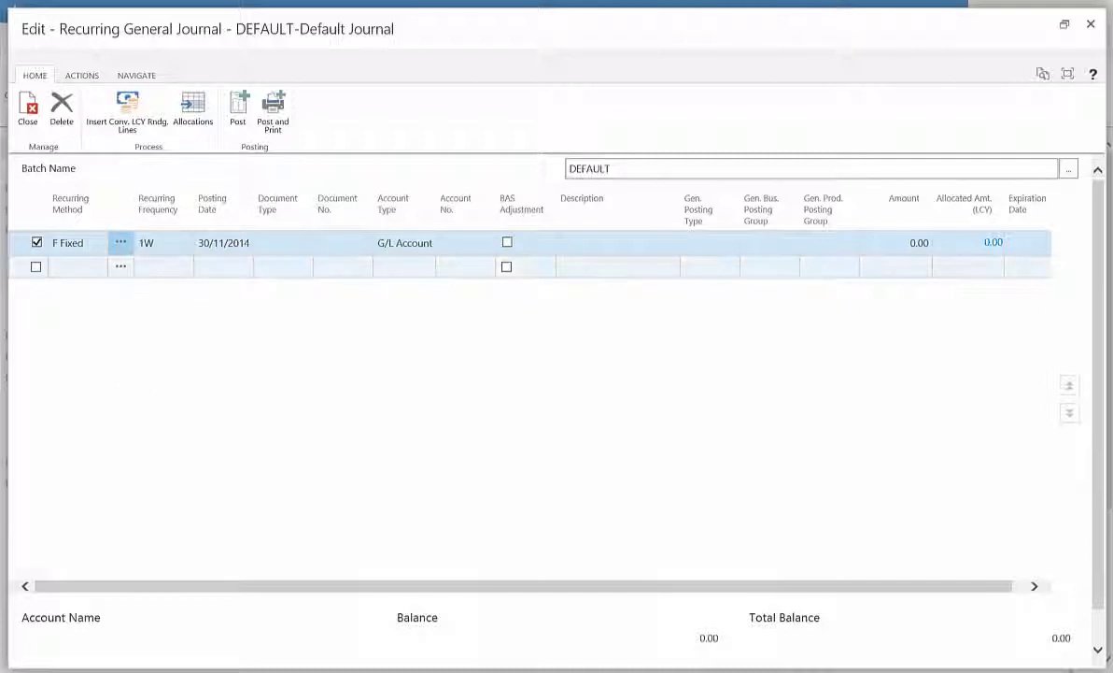
pyautogui.click(346, 241)
pyautogui.write('12345678')
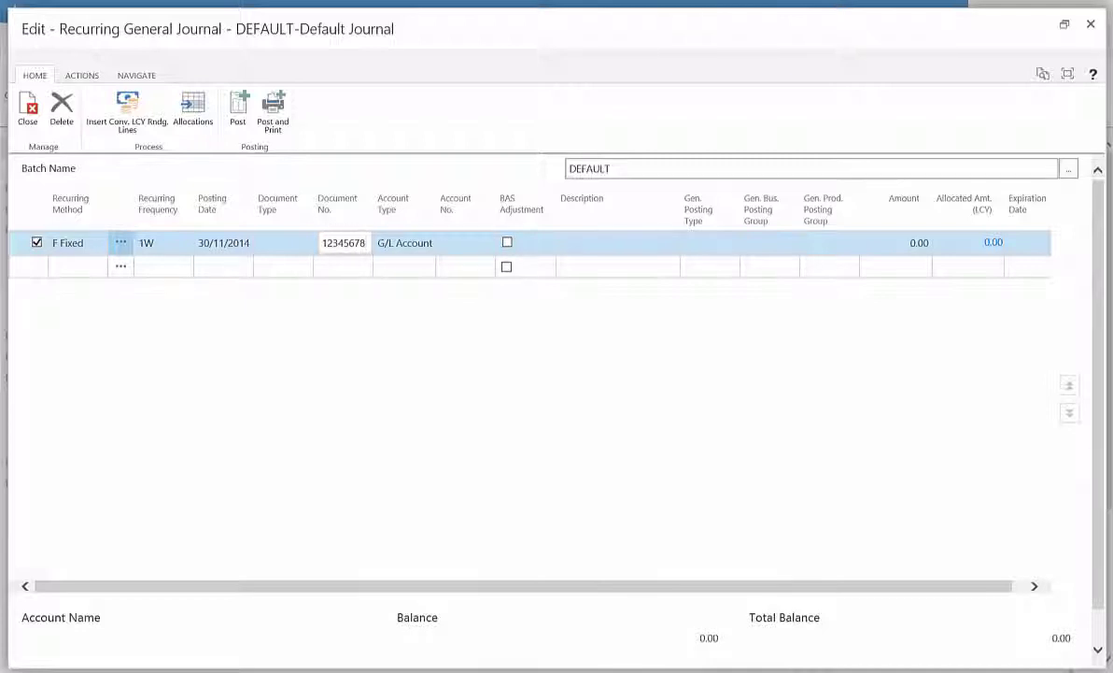
pyautogui.click(290, 327)
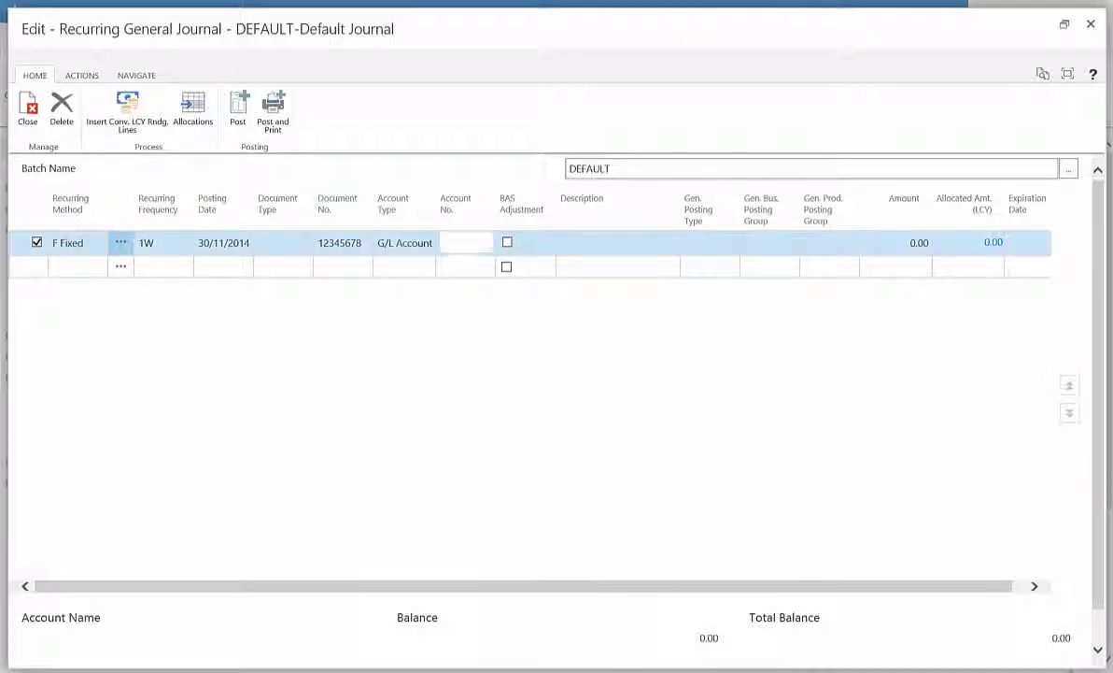
# Assign G/L account 8240 (Postage) to the first journal line and set its amount to 100.00.
pyautogui.click(453, 242)
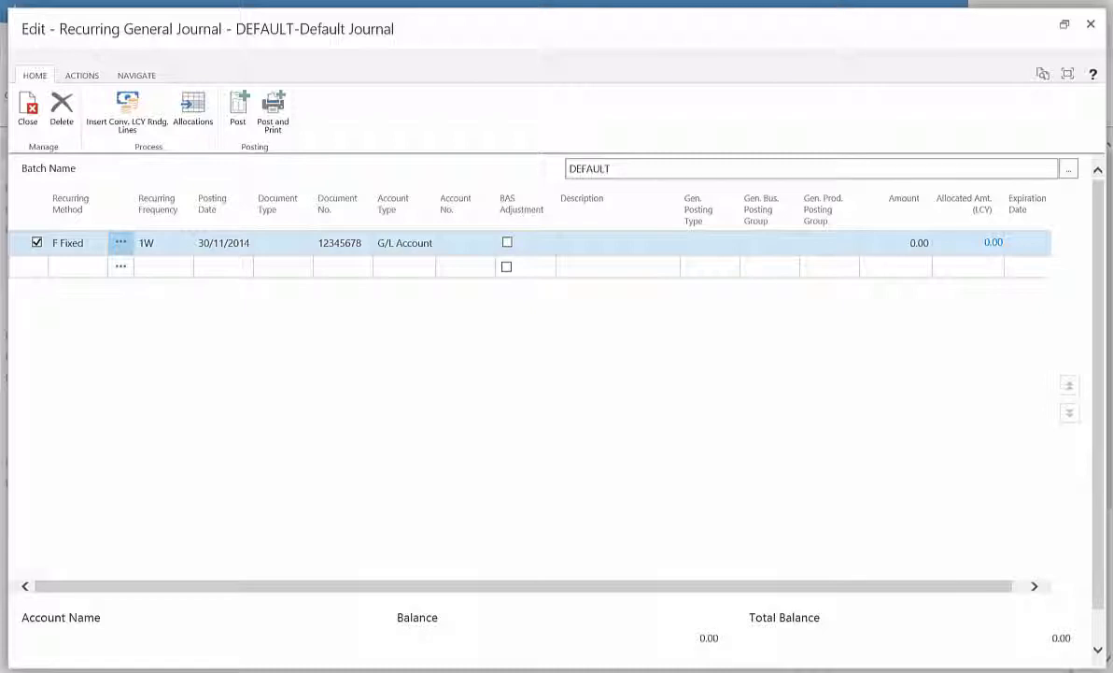
pyautogui.click(456, 242)
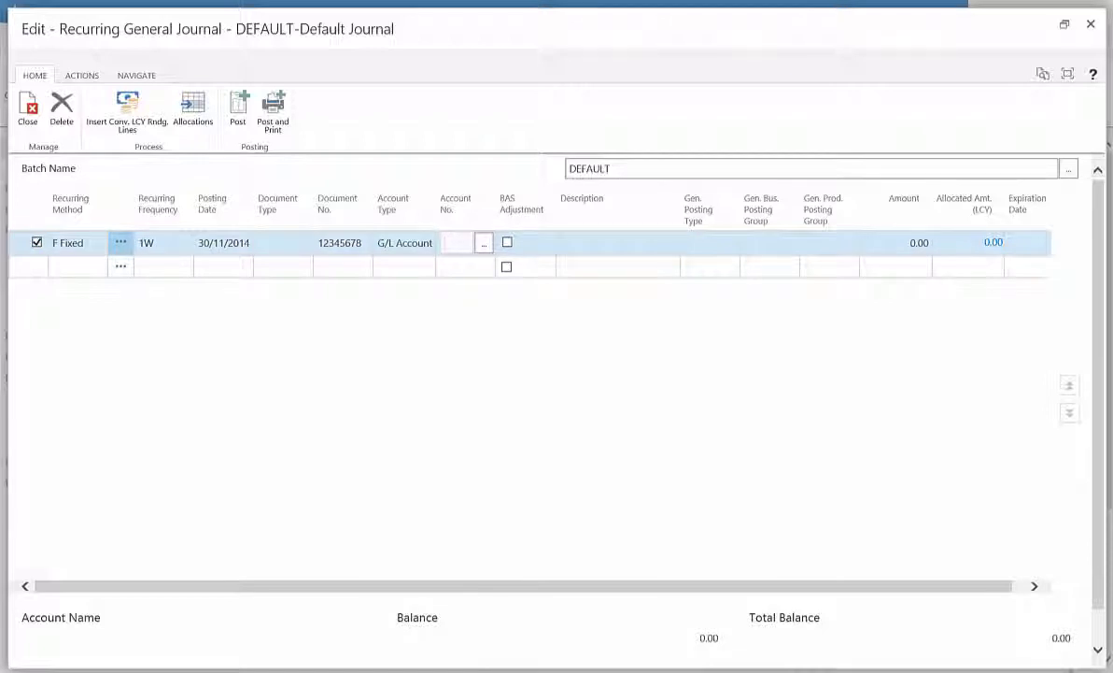
pyautogui.write('8240')
pyautogui.press('Tab')
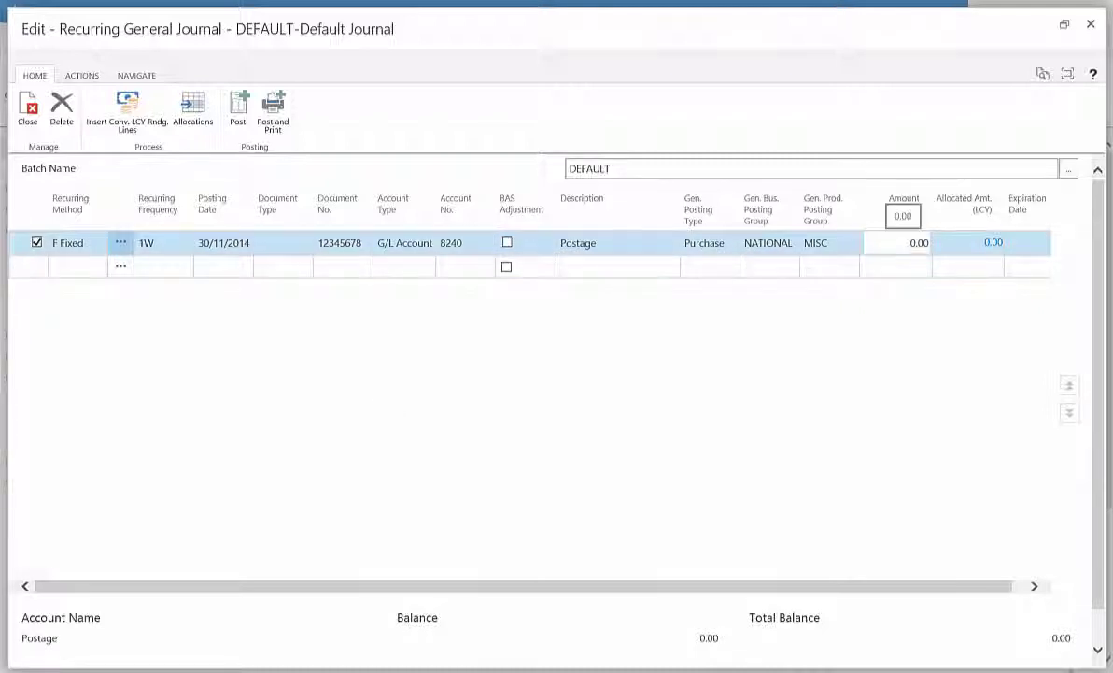
pyautogui.click(899, 243)
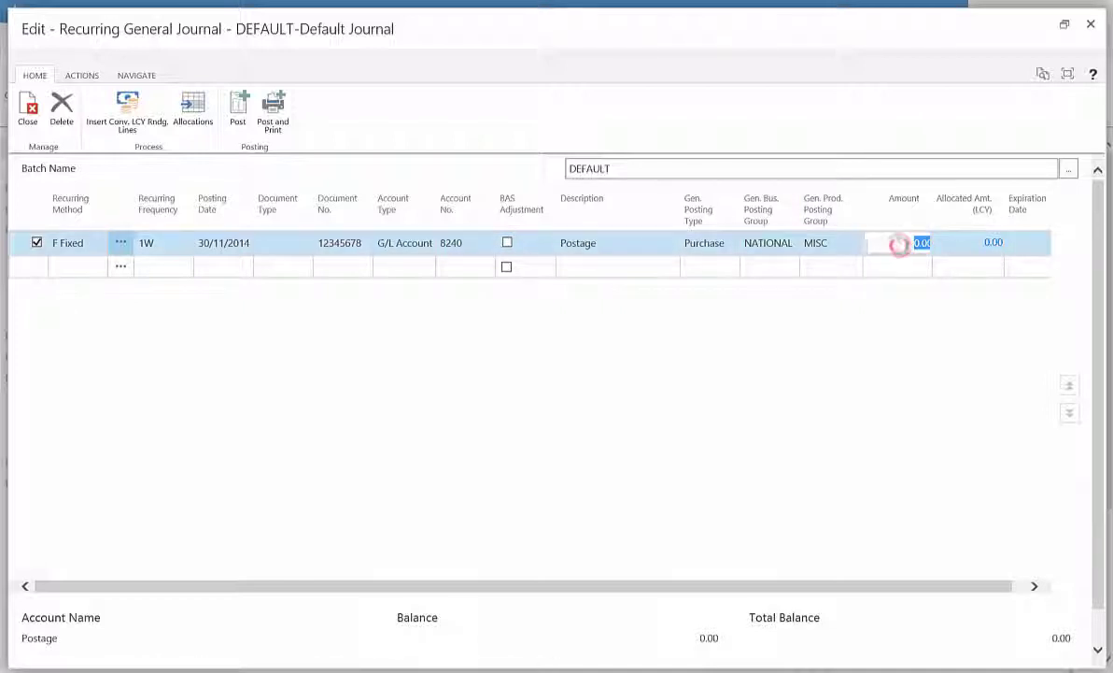
pyautogui.write('100.00')
pyautogui.click(912, 296)
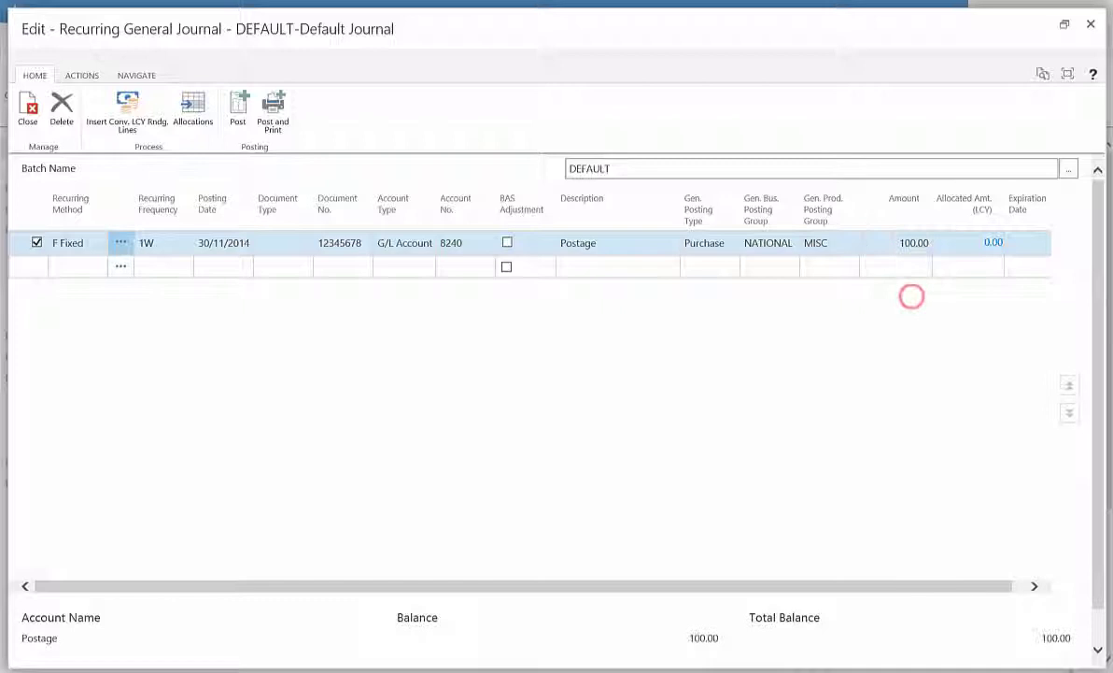
pyautogui.click(1025, 636)
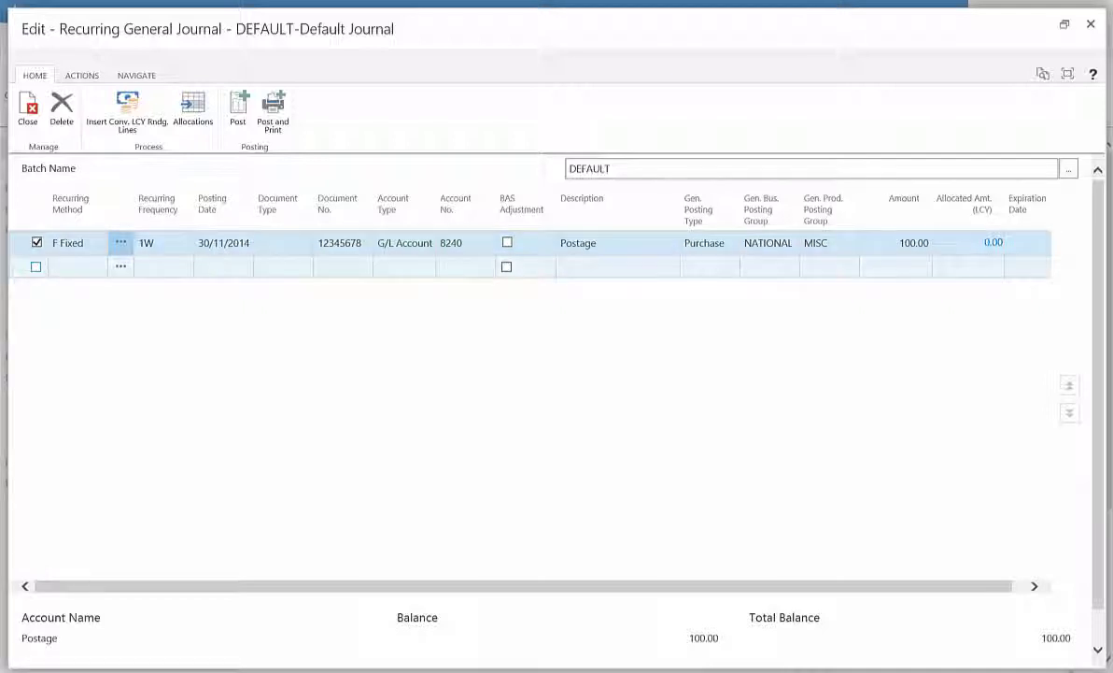
# Add a second journal line with a recurring frequency of 1W and G/L account 2910 (Cash).
pyautogui.click(34, 268)
pyautogui.click(154, 267)
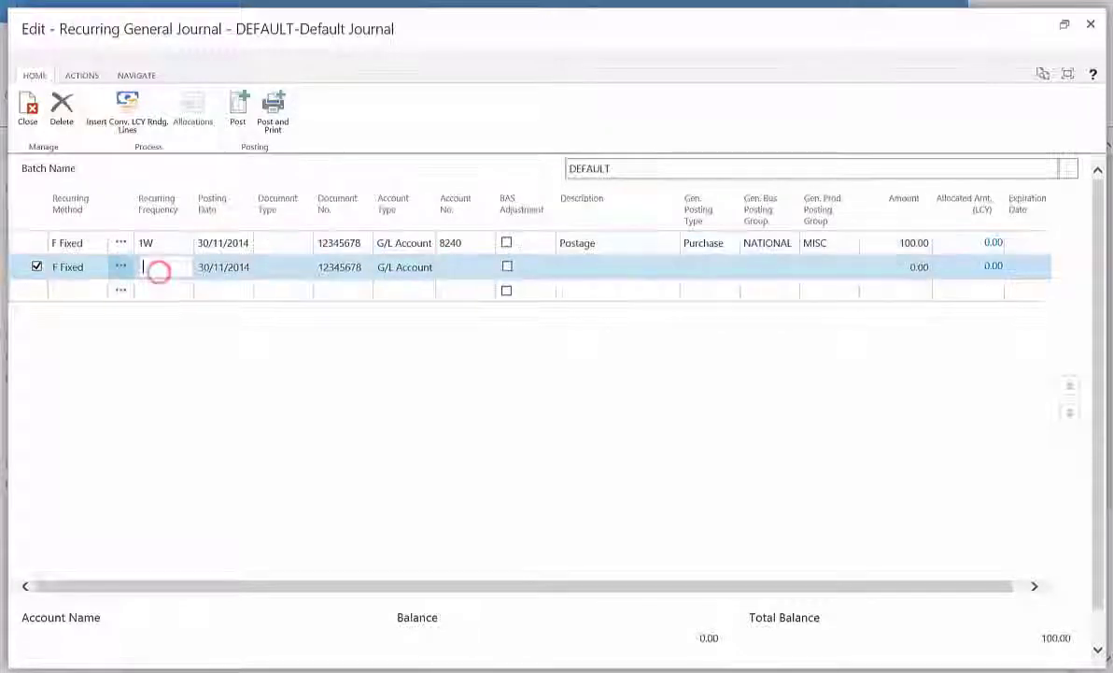
pyautogui.write('1w')
pyautogui.click(458, 267)
pyautogui.write('2910')
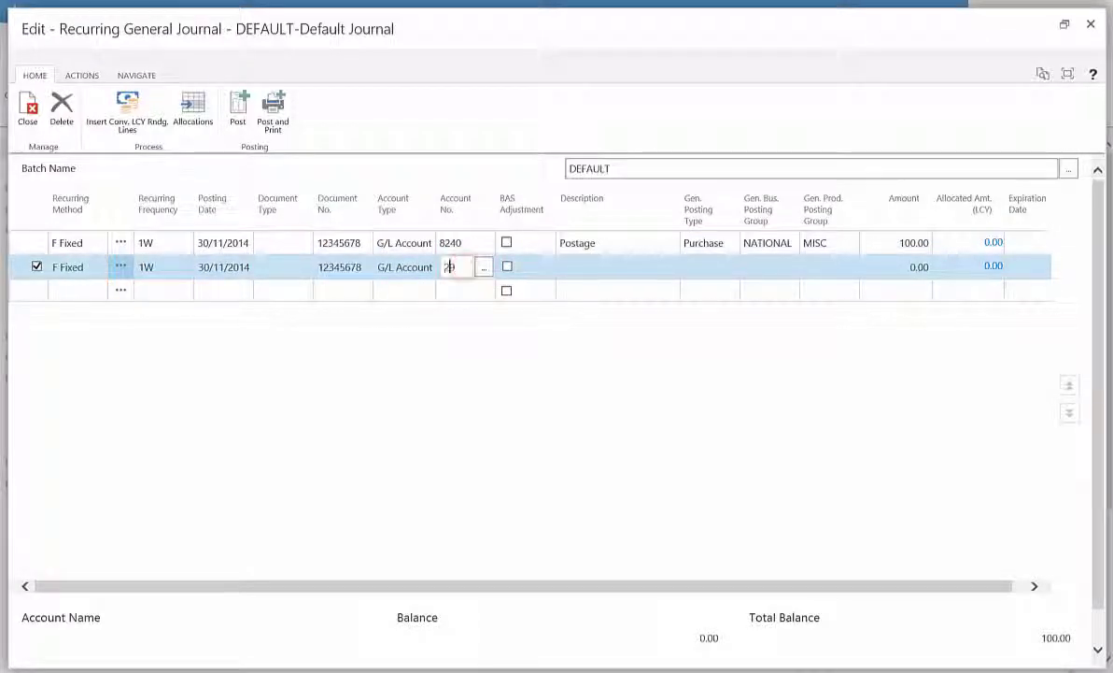
pyautogui.click(447, 397)
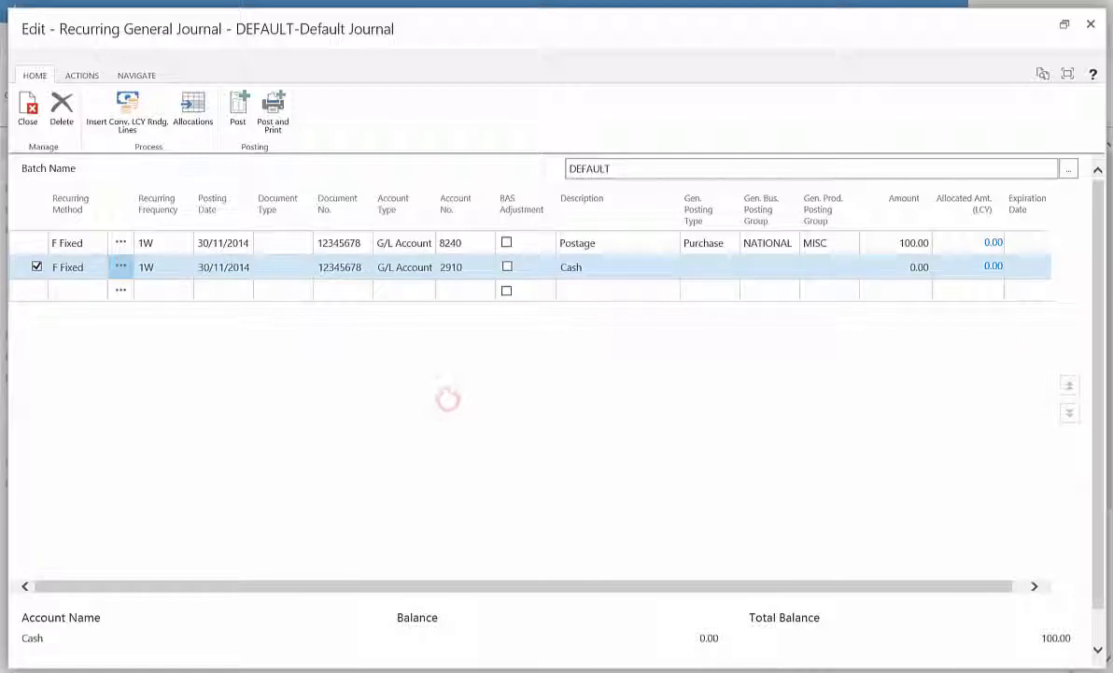
# Set the amount of the Cash line to -100.00 to balance the journal.
pyautogui.click(923, 267)
pyautogui.write('-100.00')
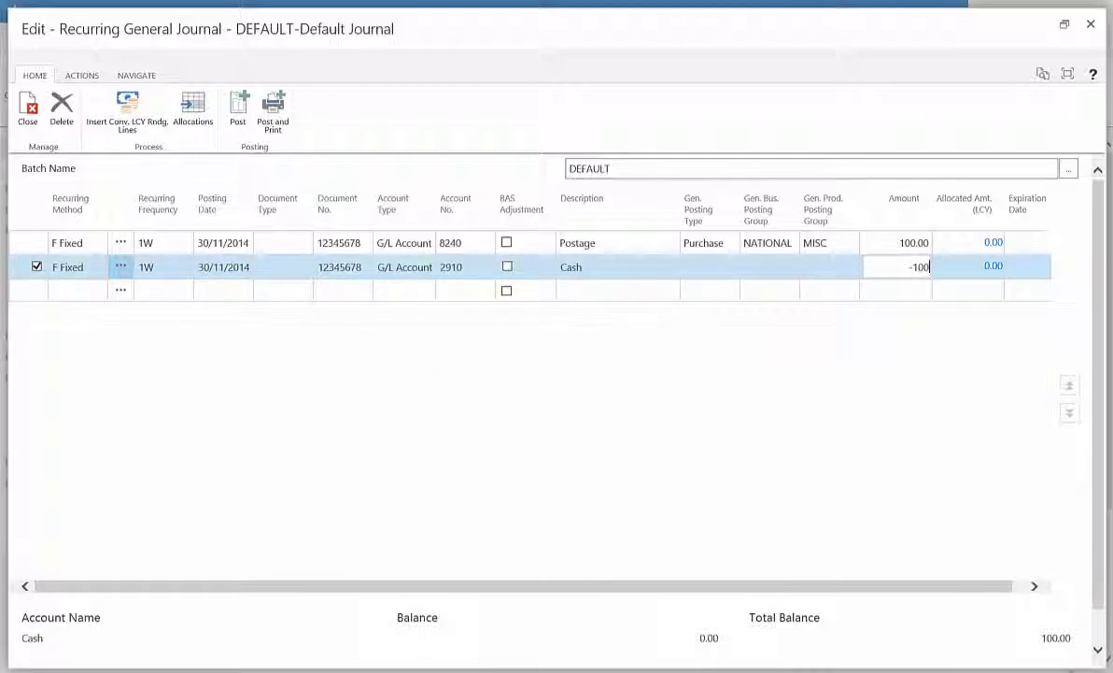
pyautogui.click(889, 364)
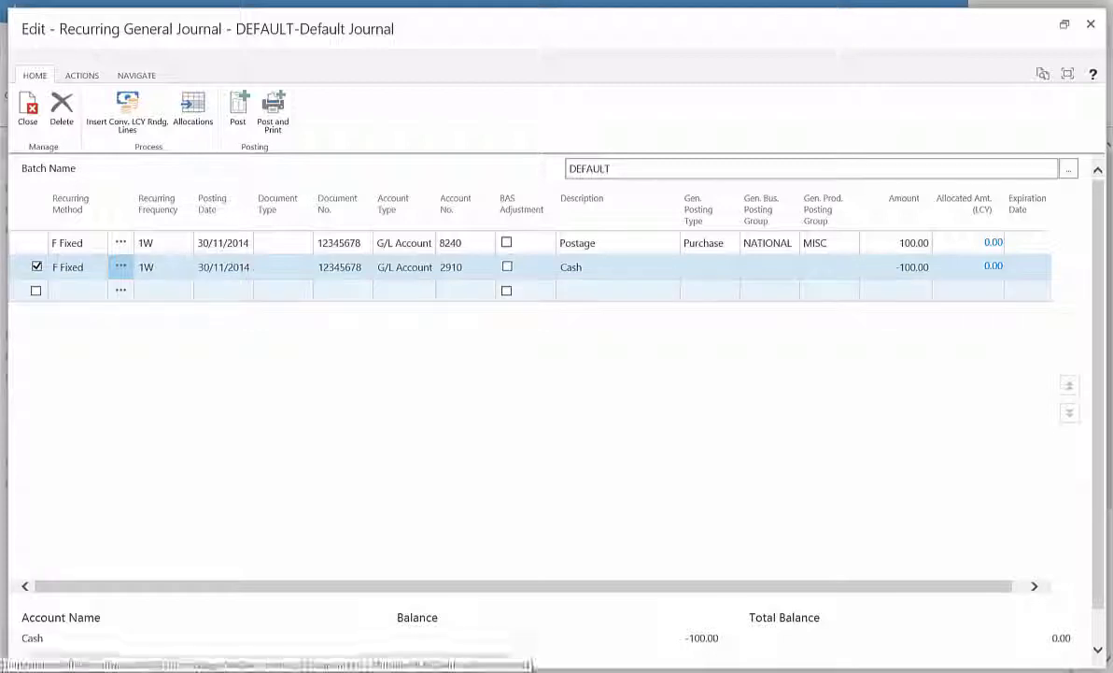
# Post the recurring journal lines and close the recurring general journal.
pyautogui.click(235, 98)
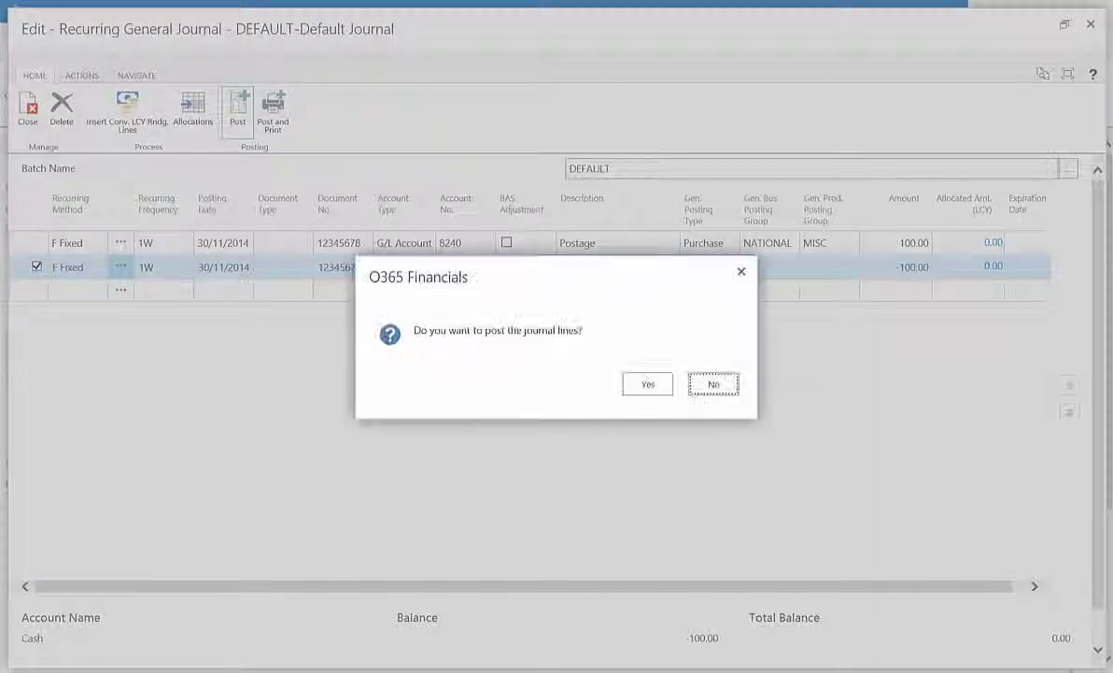
pyautogui.click(642, 384)
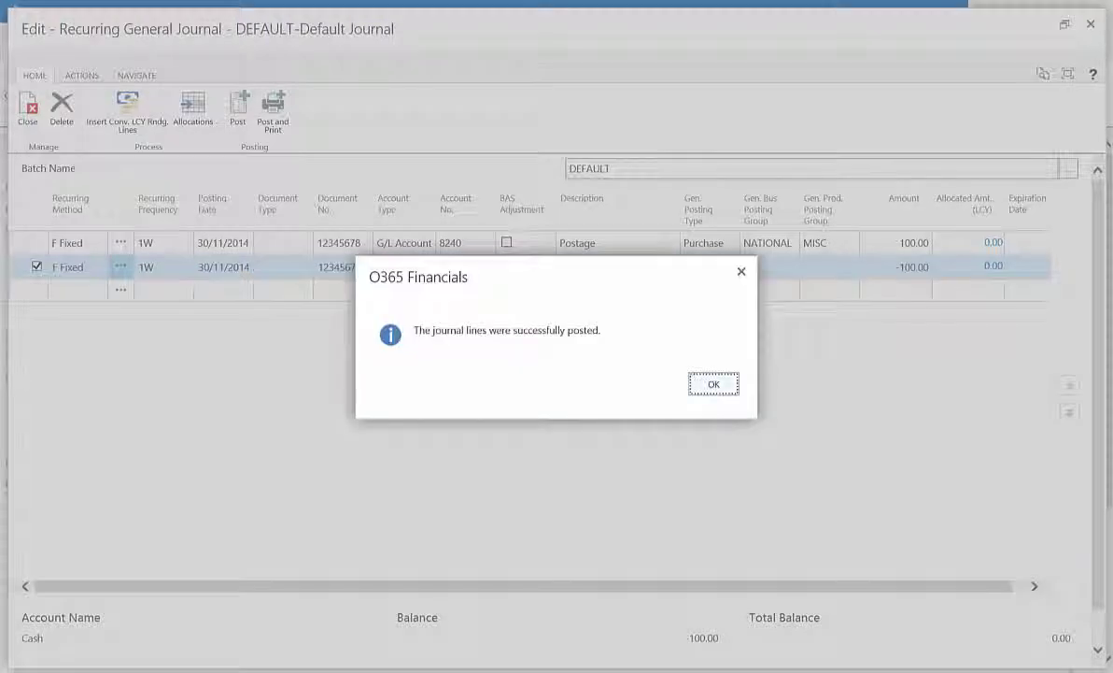
pyautogui.click(714, 383)
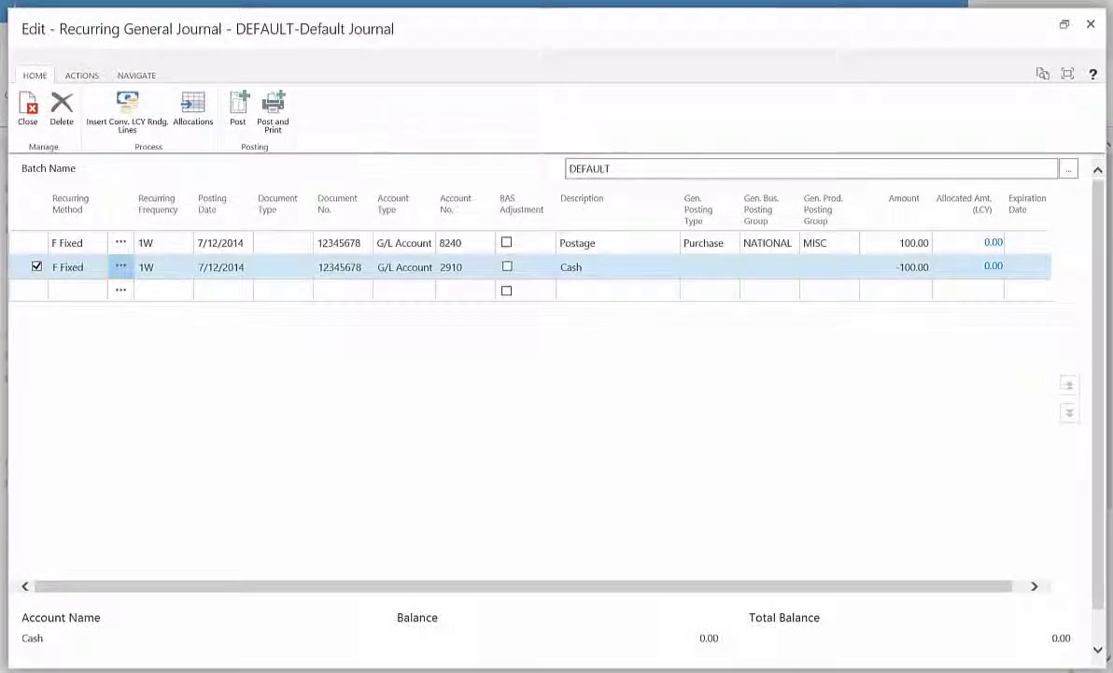
pyautogui.click(1089, 23)
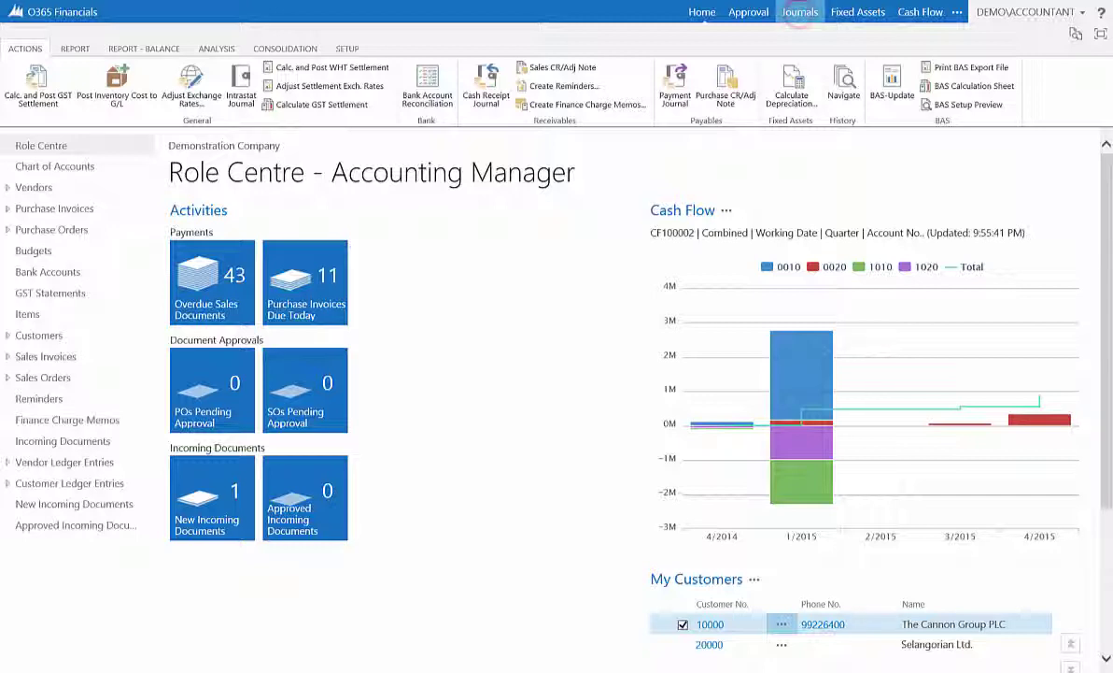
# Open the DEFAULT batch in General Journals and display the general ledger entries in a maximized window.
pyautogui.click(800, 12)
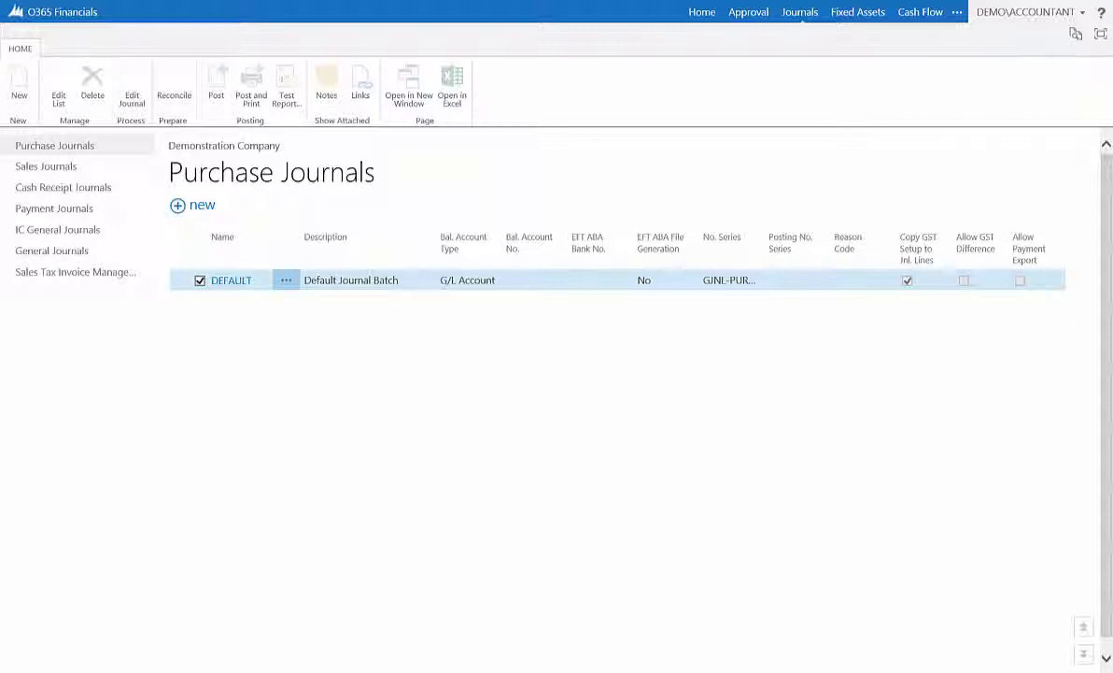
pyautogui.click(112, 253)
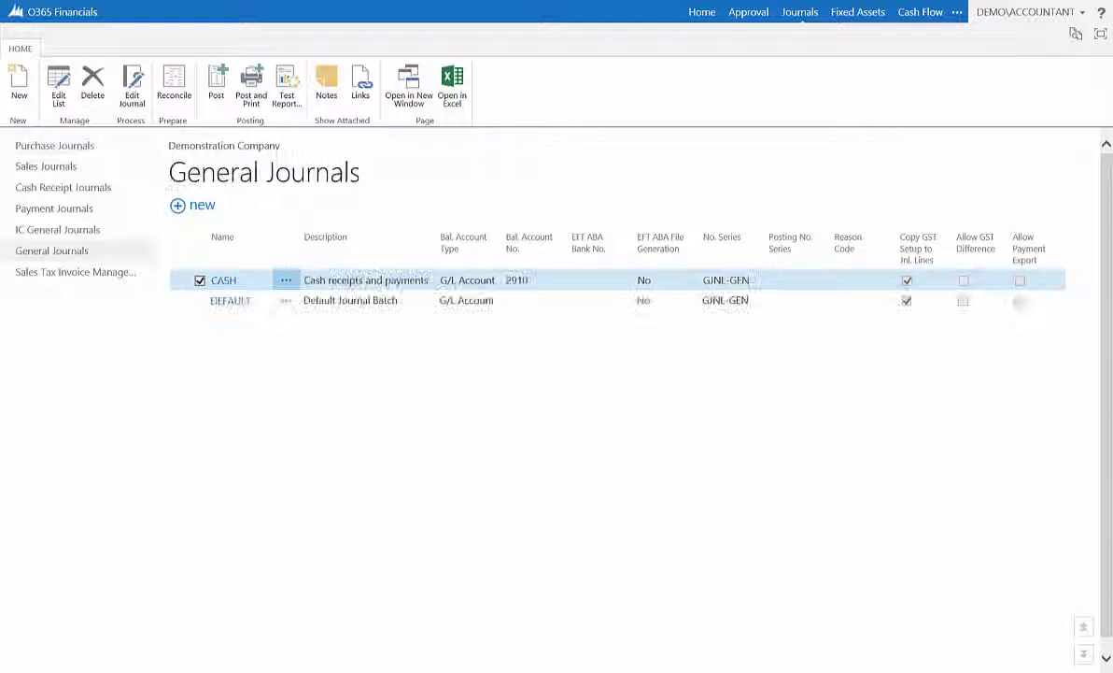
pyautogui.click(231, 300)
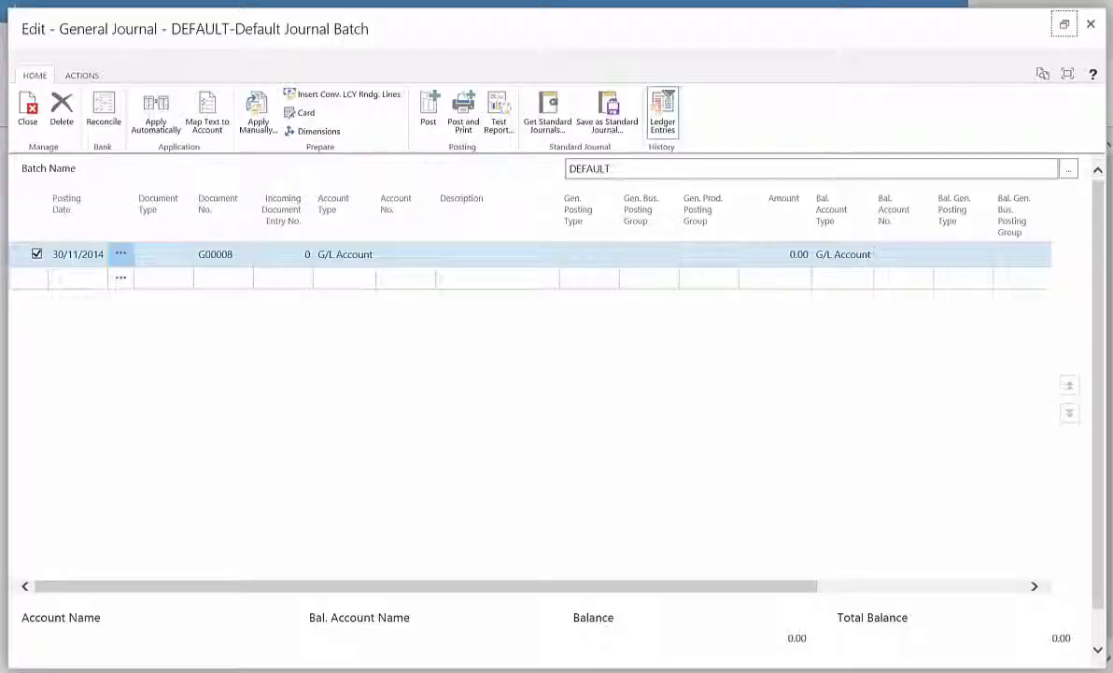
pyautogui.click(666, 105)
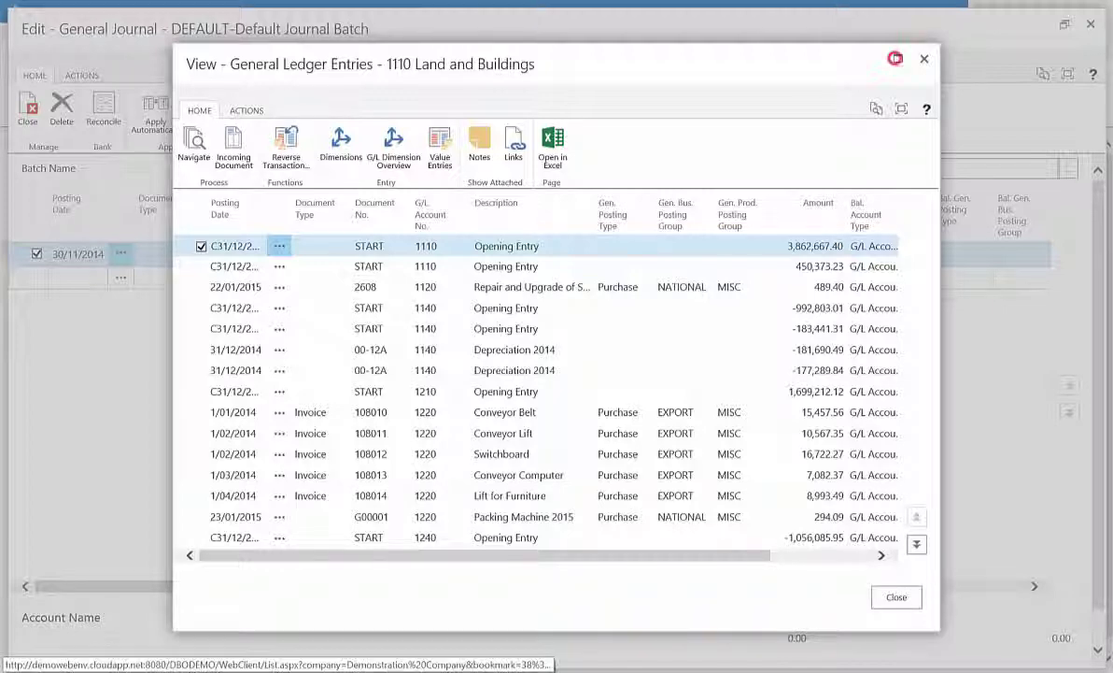
pyautogui.doubleClick(831, 54)
# Open the reverse transaction entries for the Packing Machine 2015 ledger entry dated 23/01/2015 in a maximized window.
pyautogui.click(77, 471)
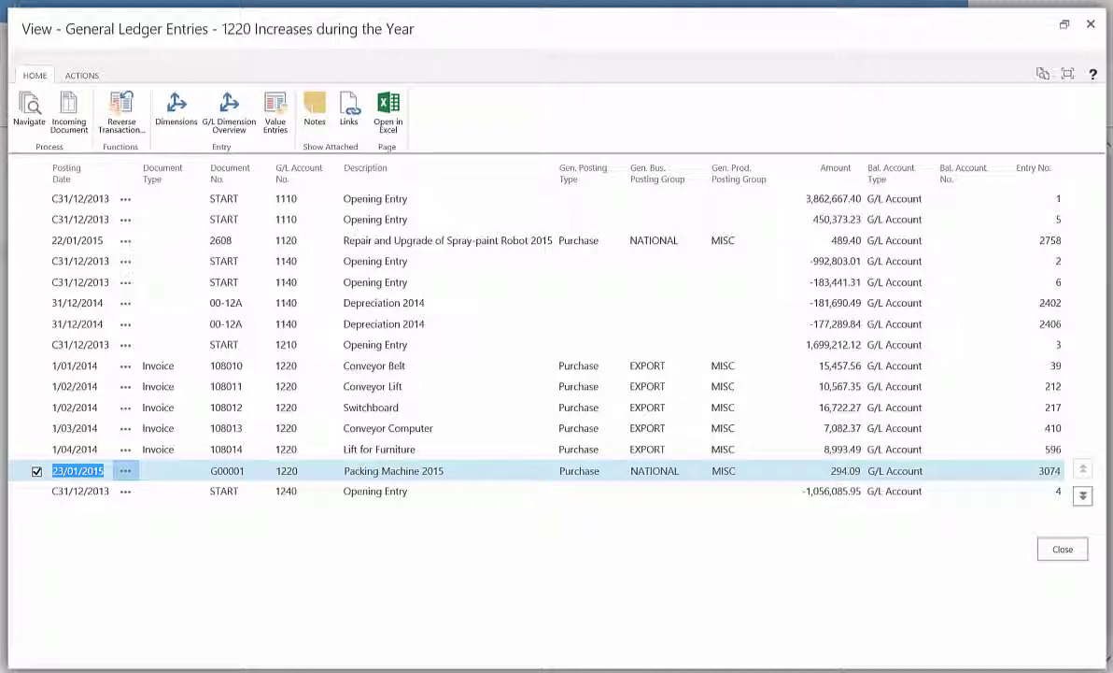
pyautogui.click(78, 578)
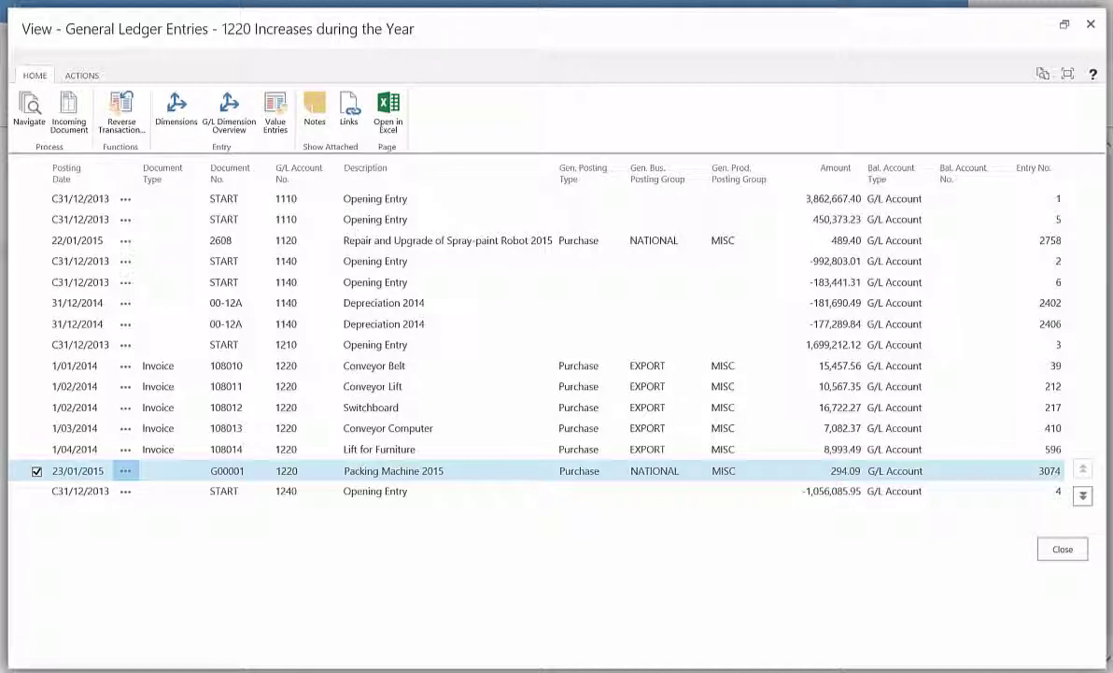
pyautogui.click(121, 112)
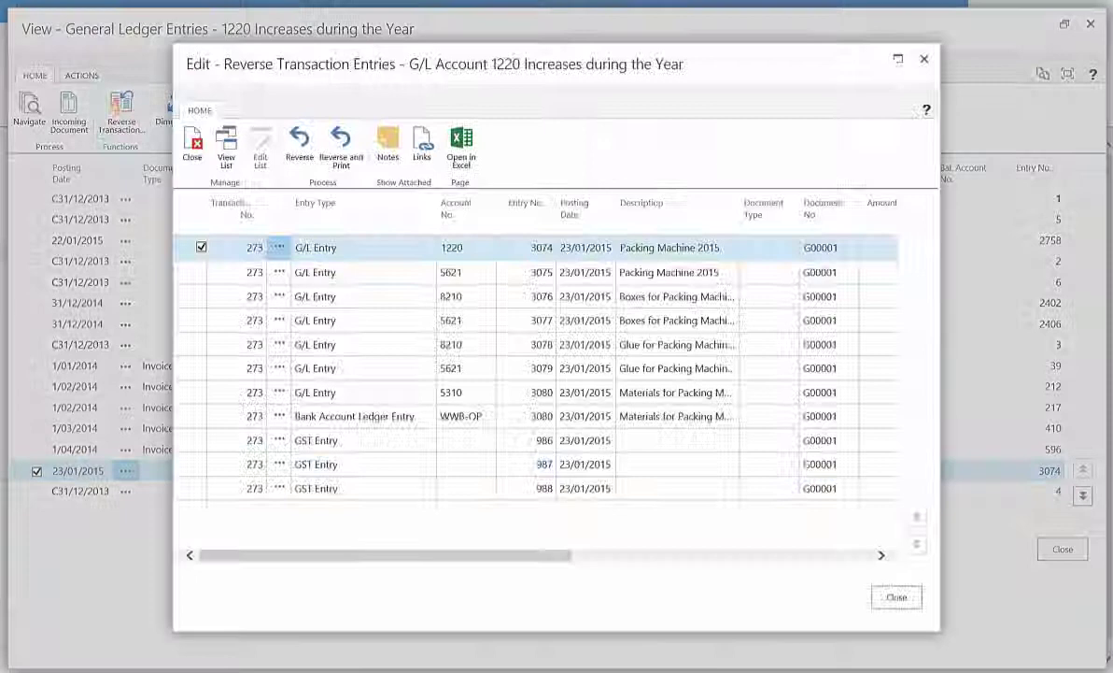
pyautogui.click(897, 59)
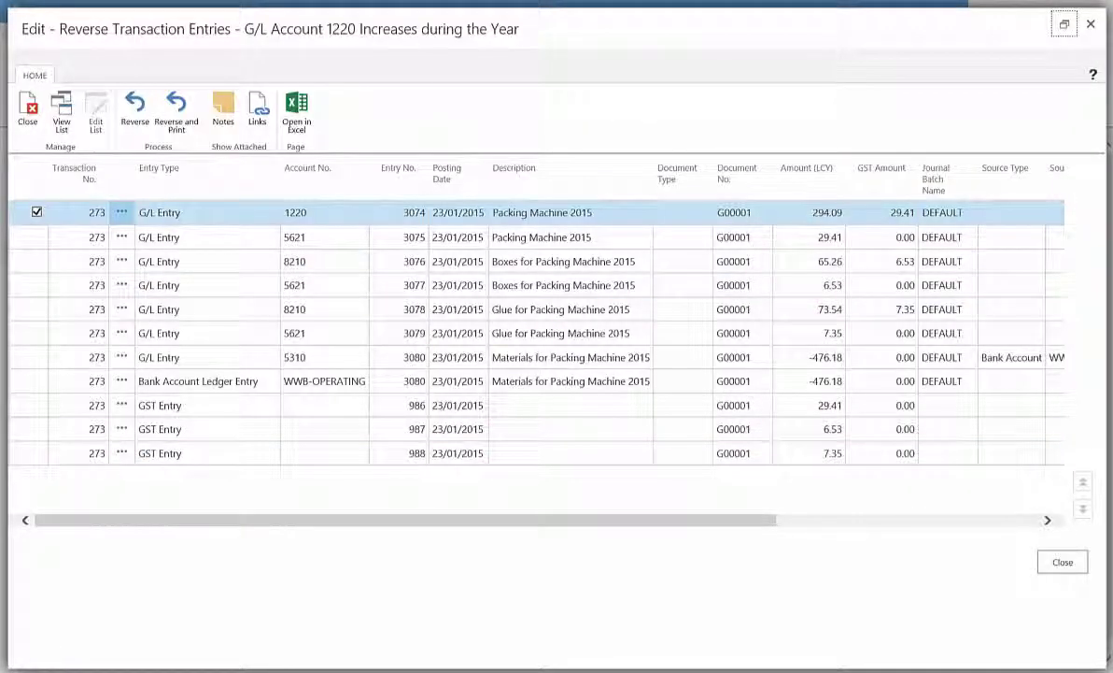
# Reverse the transaction with the Packing Machine 2015 entries for accounts 1220 and 5621 selected, and close the general ledger entries.
pyautogui.click(36, 236)
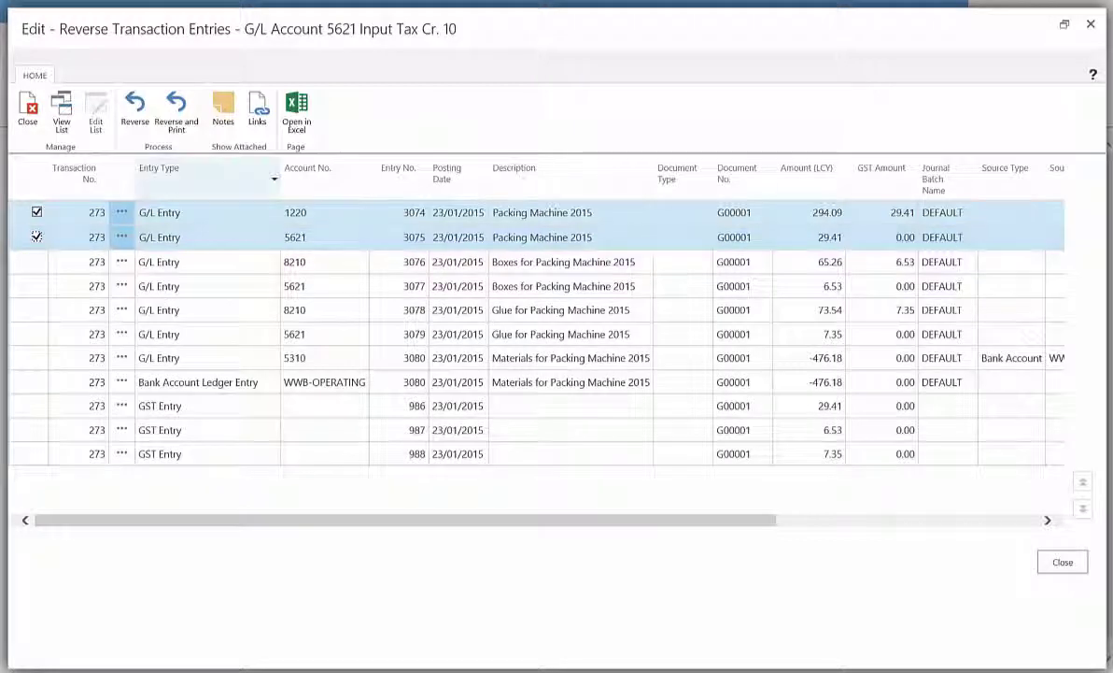
pyautogui.click(136, 119)
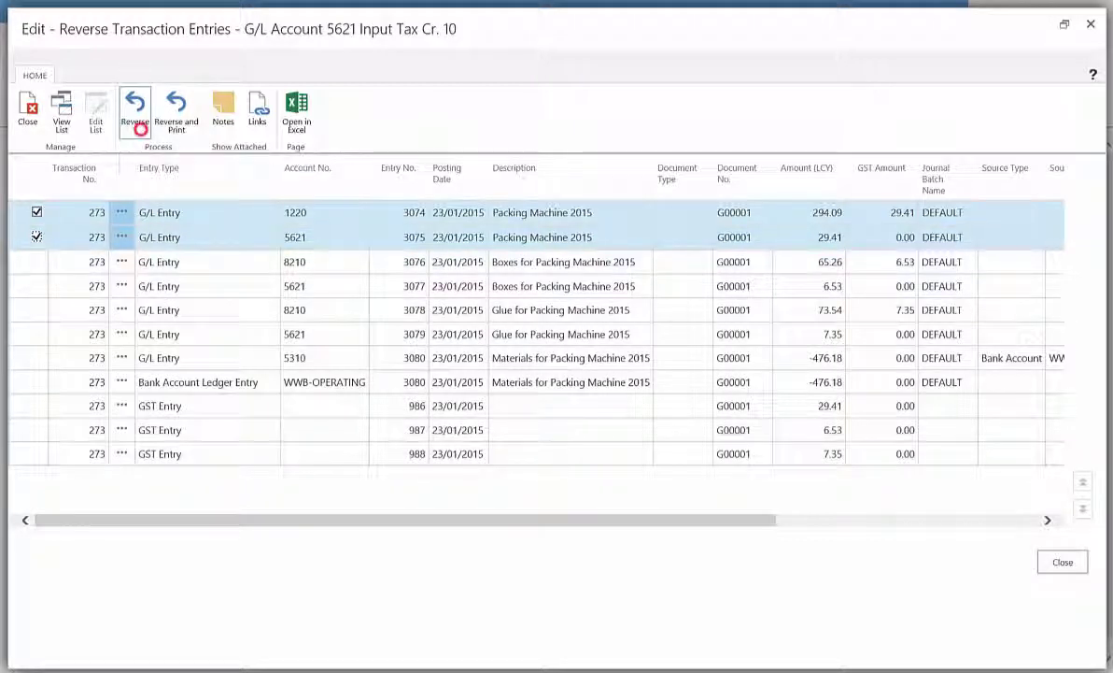
pyautogui.click(654, 390)
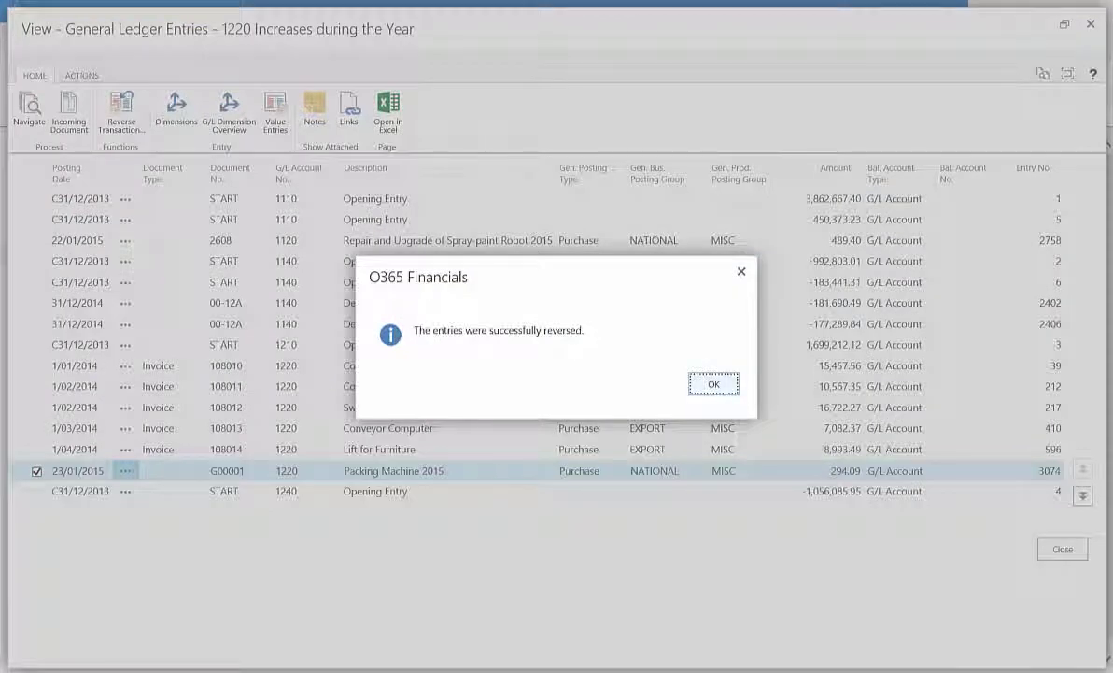
pyautogui.click(711, 383)
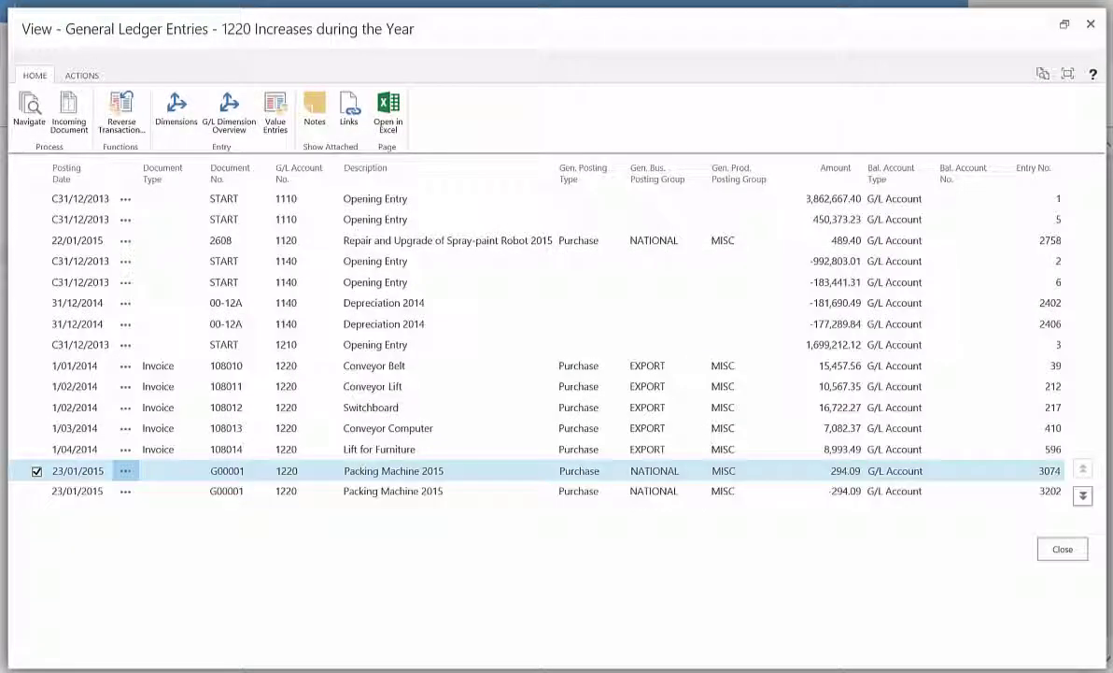
pyautogui.click(783, 489)
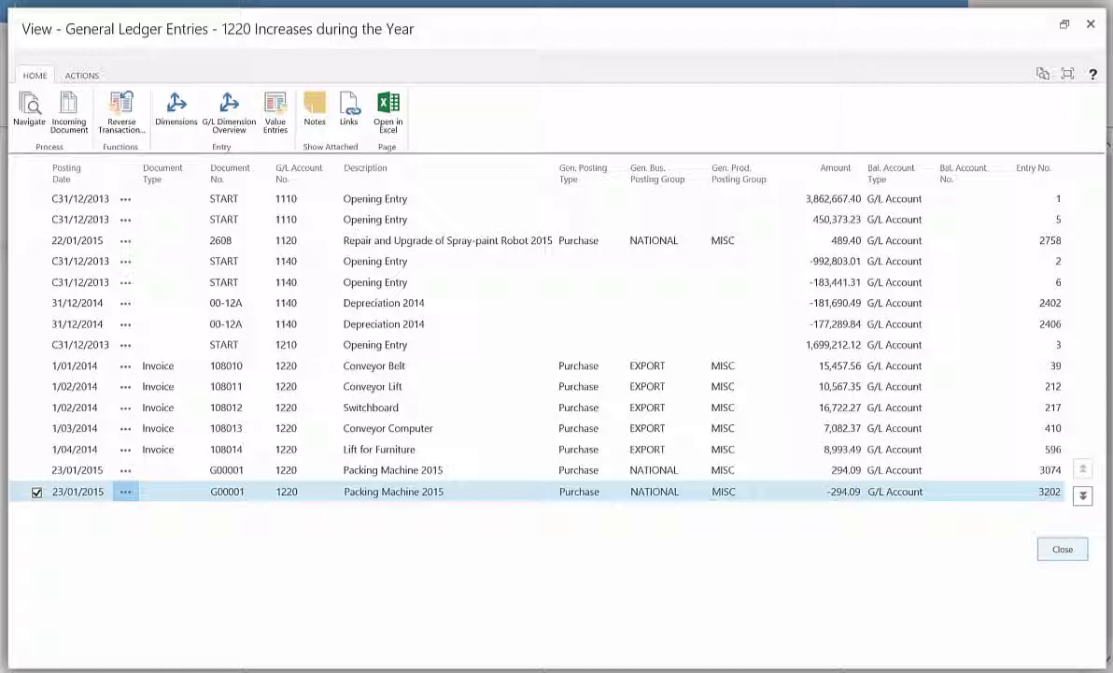
pyautogui.click(1062, 549)
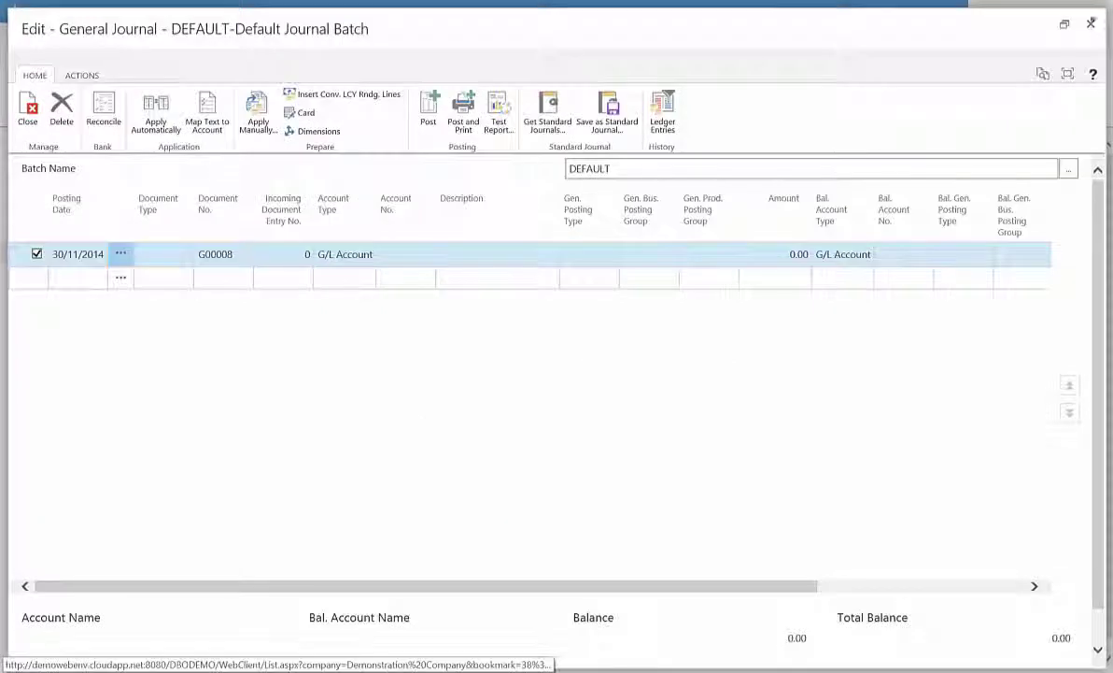